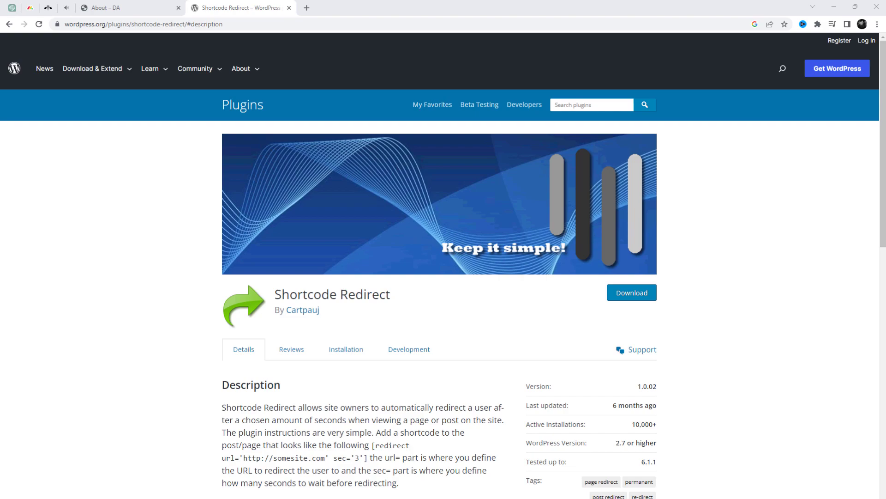
Copy the 'Shortcode Redirect' title from its WordPress.org page, then go to the About – DA tab
right_click(755, 496)
left_click(748, 421)
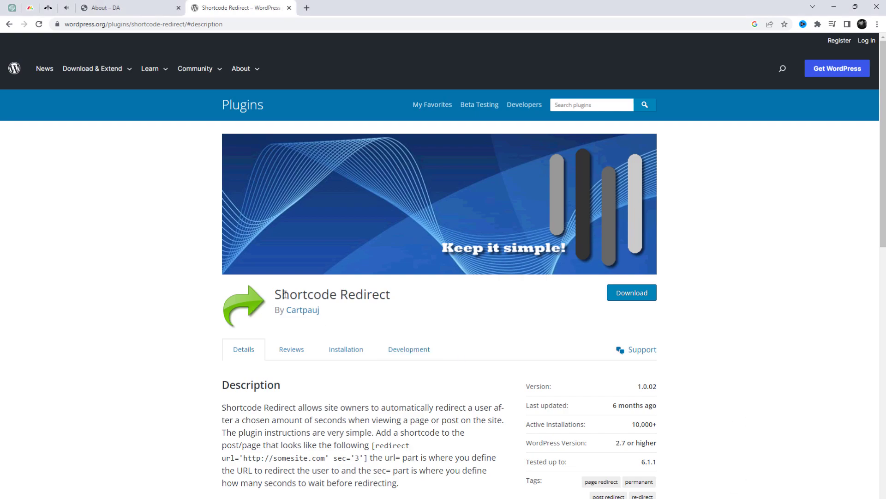
left_click_drag(276, 294, 392, 295)
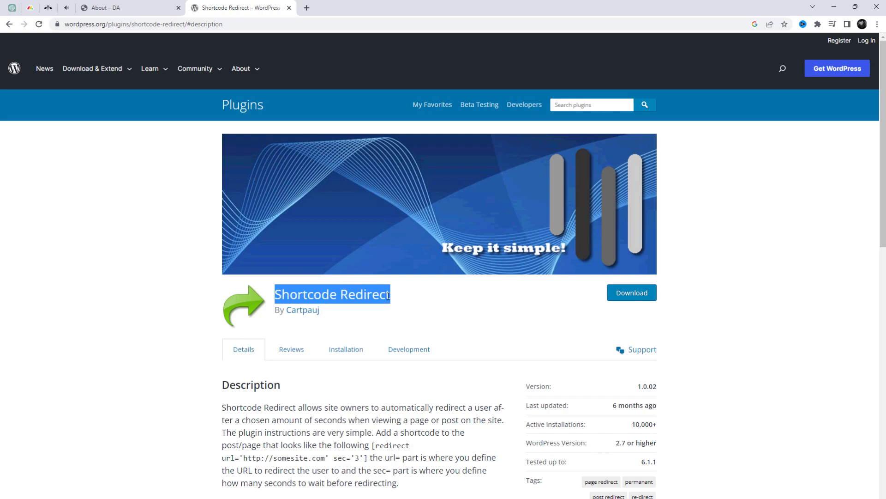
right_click(389, 296)
left_click(403, 306)
left_click(470, 313)
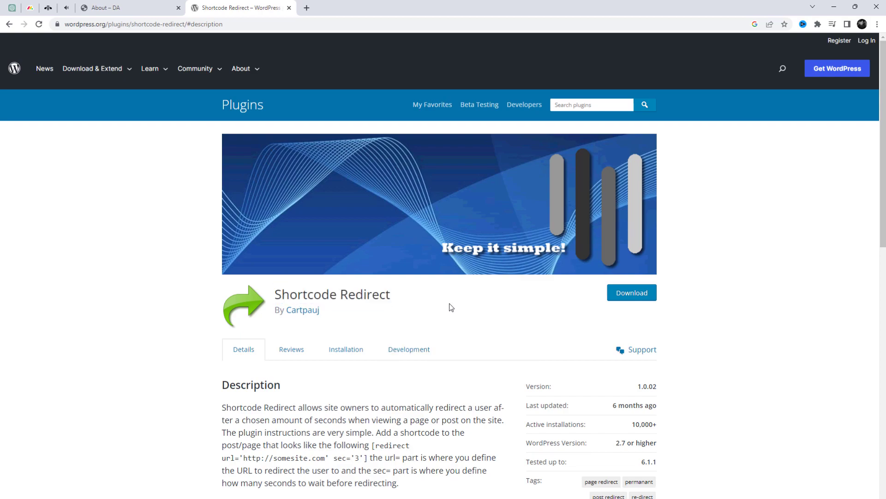
left_click(105, 8)
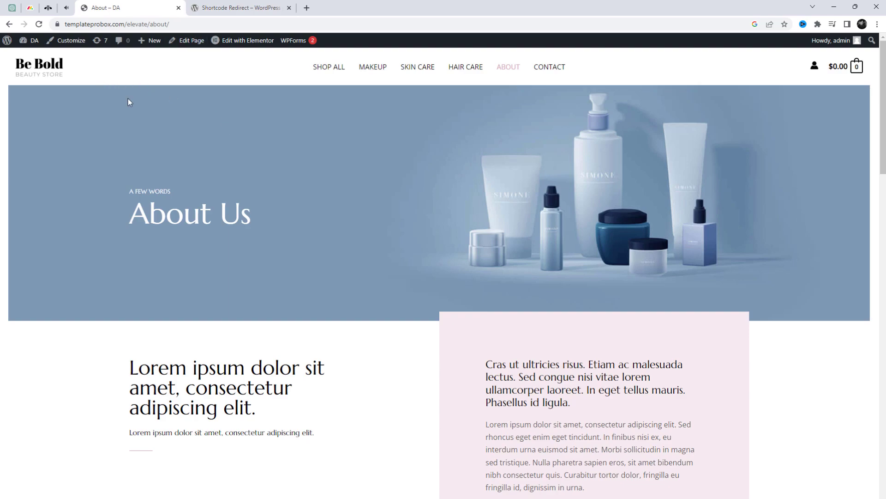
scroll(270, 323, "down", 3)
scroll(271, 323, "down", 4)
scroll(290, 336, "down", 5)
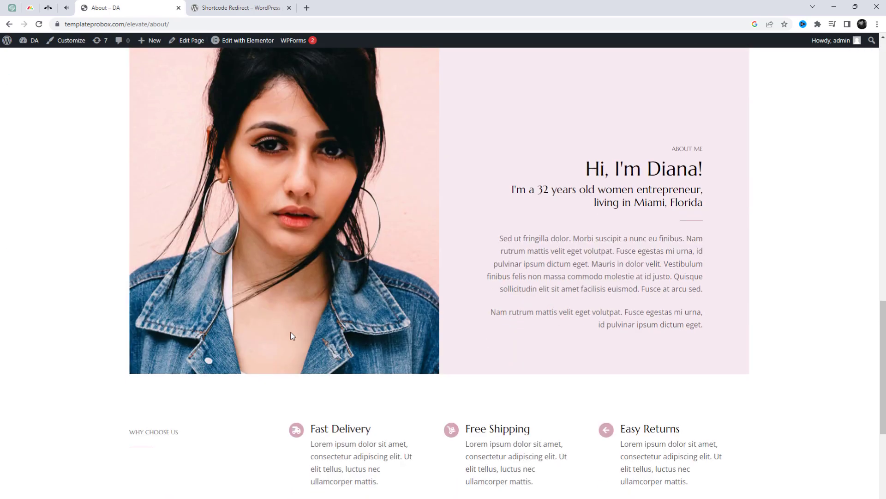
scroll(291, 332, "down", 5)
scroll(293, 329, "up", 10)
scroll(293, 329, "up", 10)
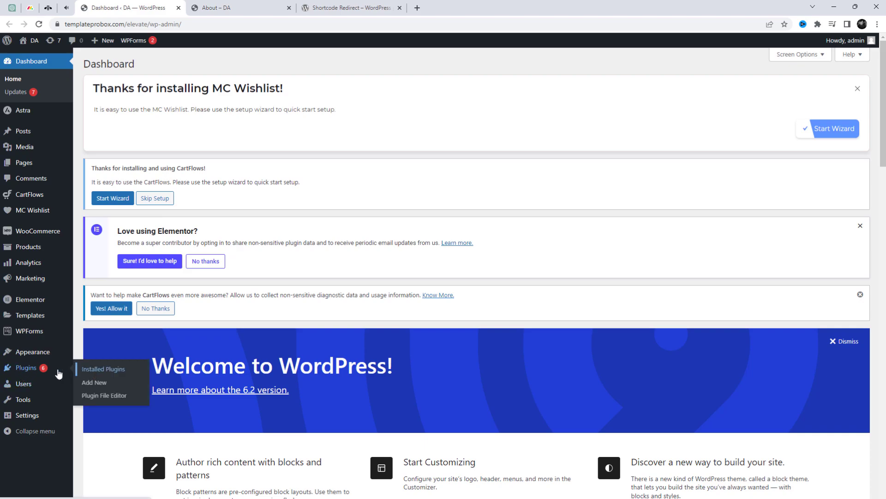
Search Add New plugins for 'Shortcode Redirect', then install and activate it
left_click(108, 371)
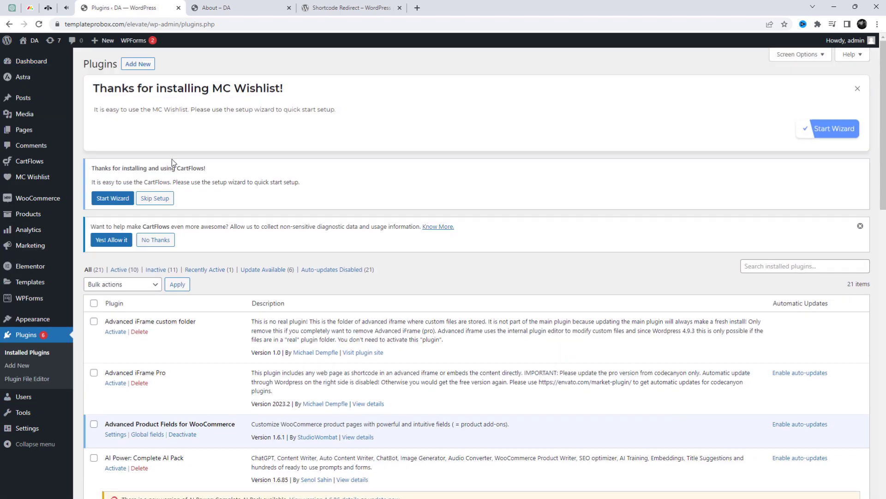
left_click(136, 67)
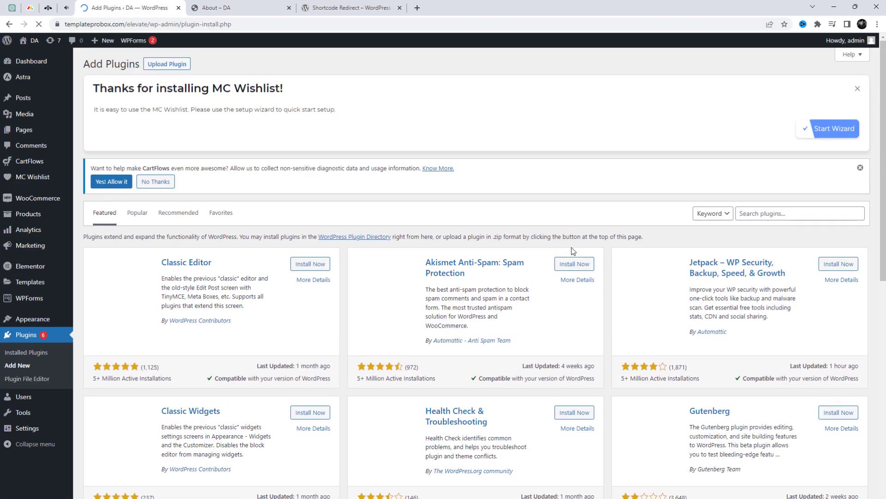
left_click(785, 213)
type("Shortcode Redirect")
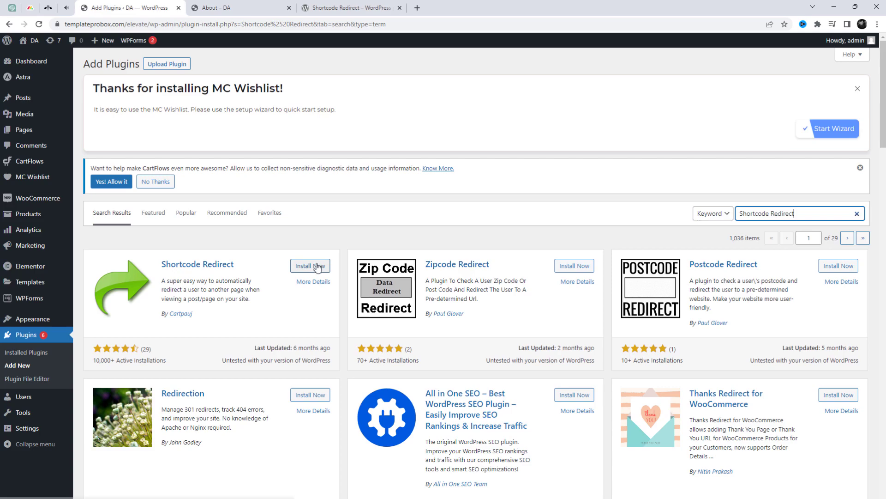
left_click(313, 268)
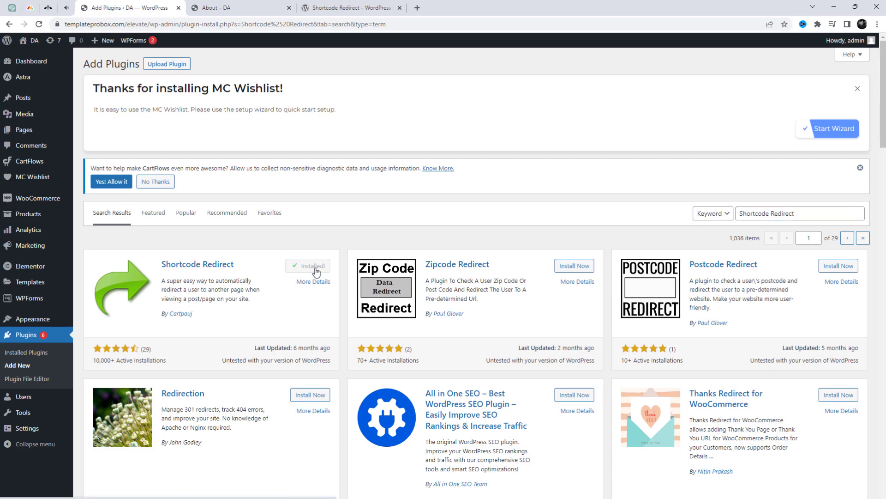
left_click(315, 268)
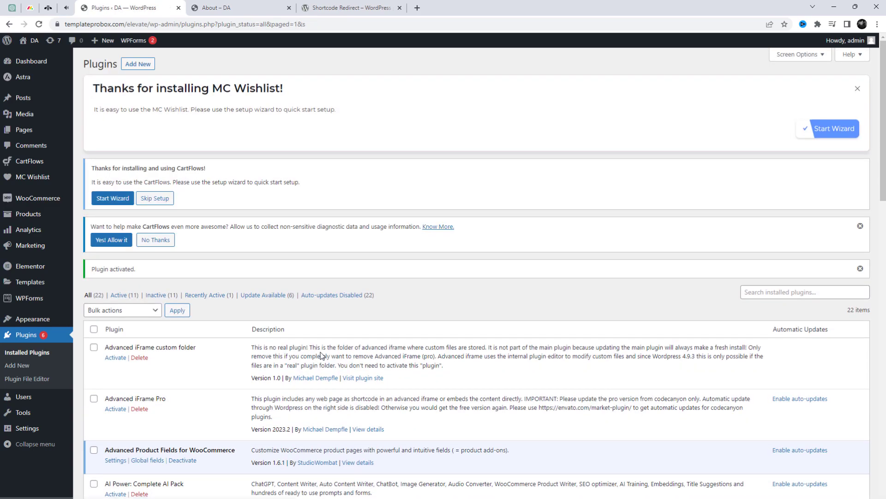
scroll(321, 354, "down", 1)
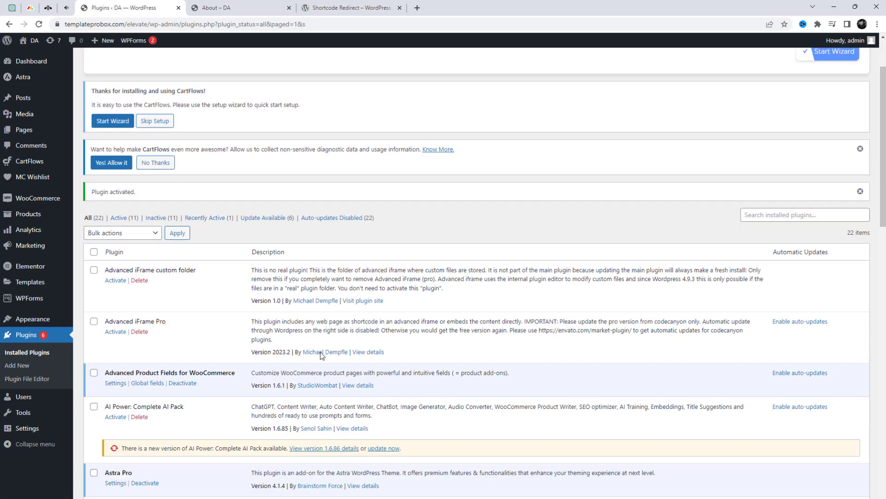
scroll(320, 355, "down", 4)
Find the active ShortCode Redirect entry with page search, then return to its WordPress.org page
key("ctrl+f")
key("Return")
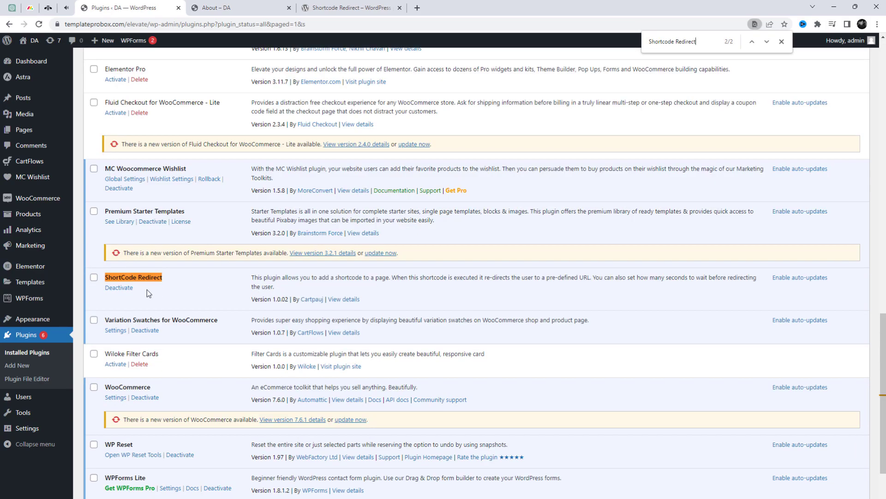
left_click(346, 7)
scroll(333, 298, "down", 3)
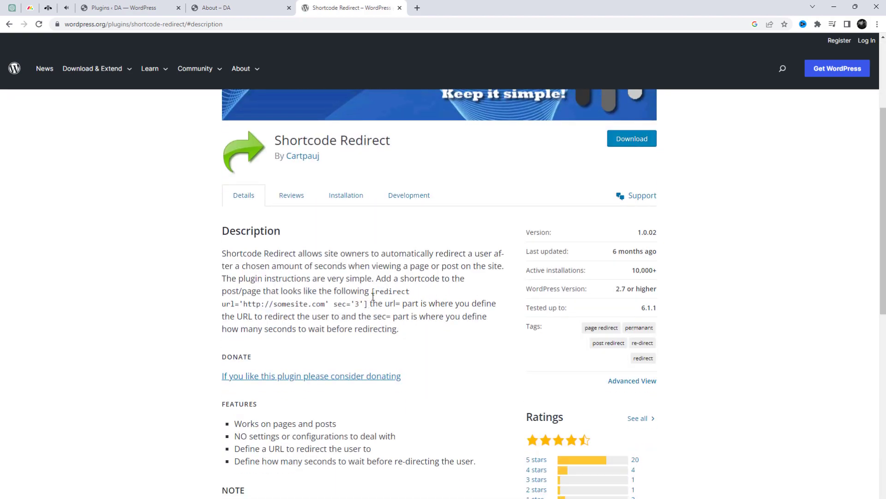
Copy the sample [redirect …] shortcode and open the About page in Elementor in a new tab
left_click_drag(374, 292, 368, 304)
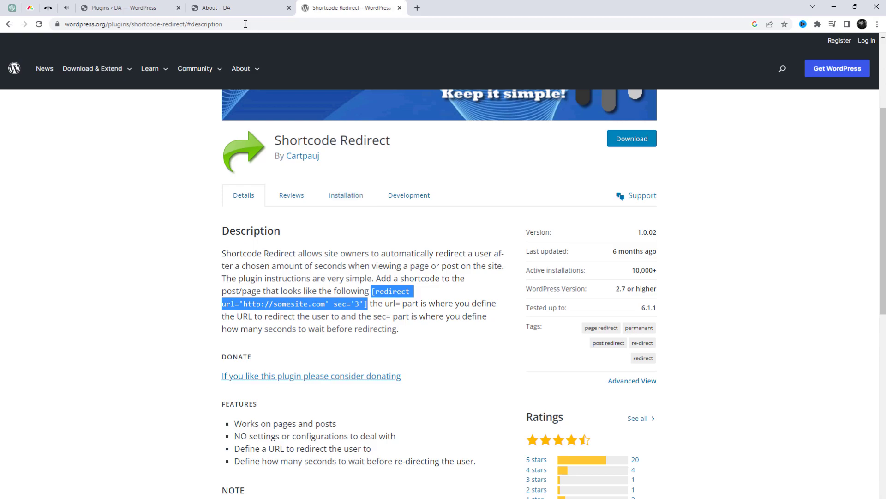
left_click(243, 7)
right_click(253, 49)
left_click(270, 55)
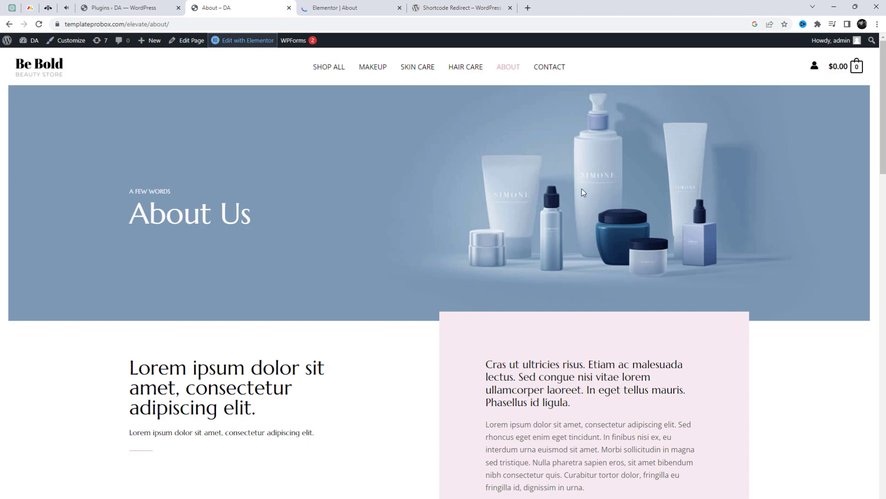
scroll(580, 188, "down", 1)
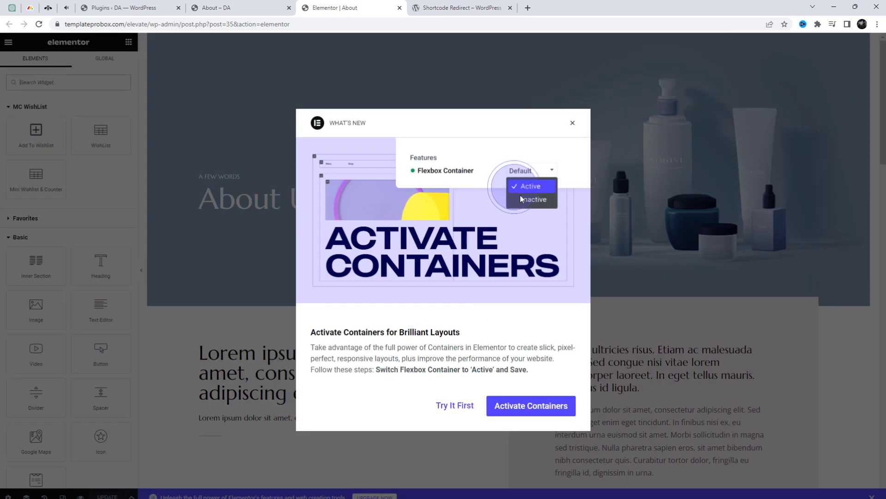
Dismiss the What's New dialog and add an empty section at the bottom of the About page
left_click(572, 123)
scroll(572, 277, "down", 5)
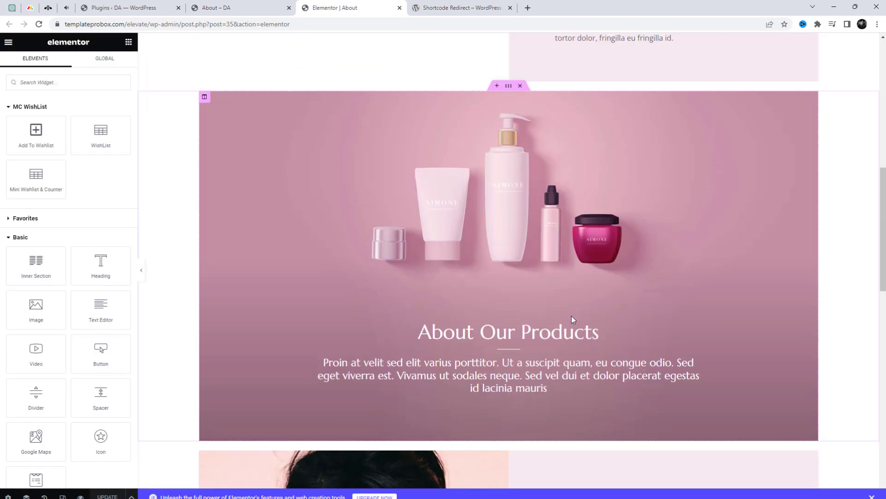
scroll(572, 320, "down", 10)
left_click(486, 348)
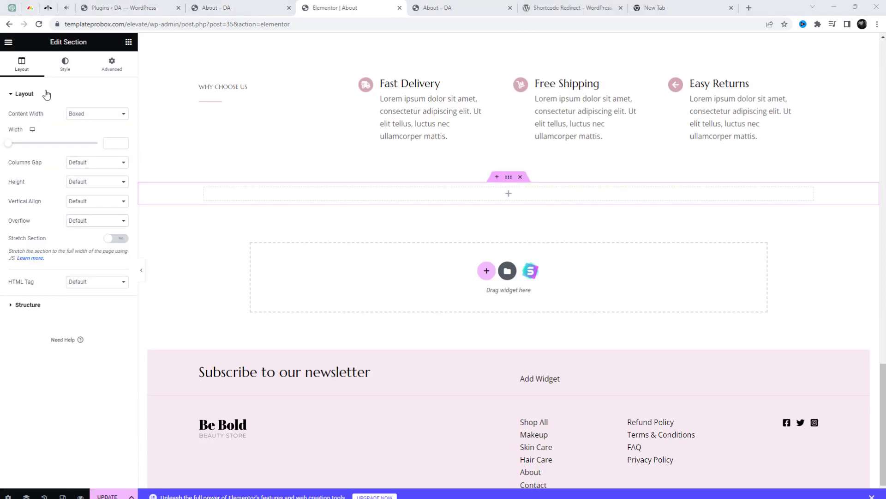
left_click(8, 42)
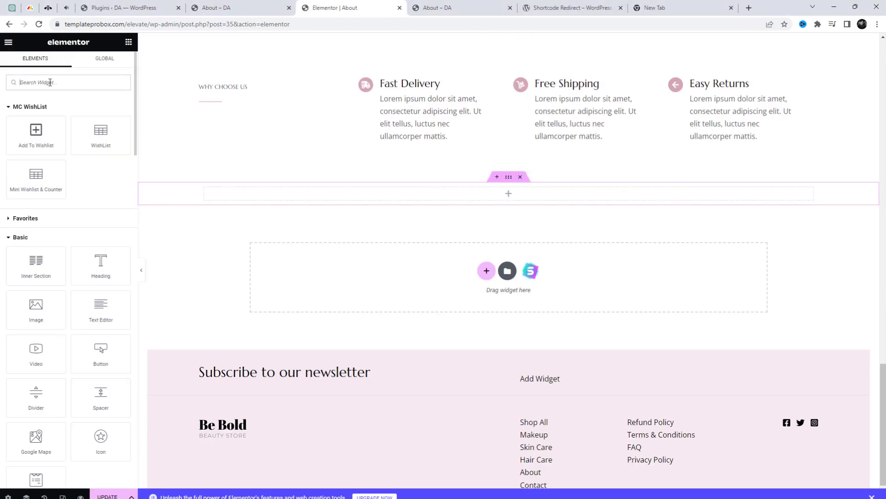
type("text")
mouse_move(100, 116)
left_mouse_down()
mouse_move(438, 215)
mouse_move(462, 198)
left_mouse_up()
left_click(108, 122)
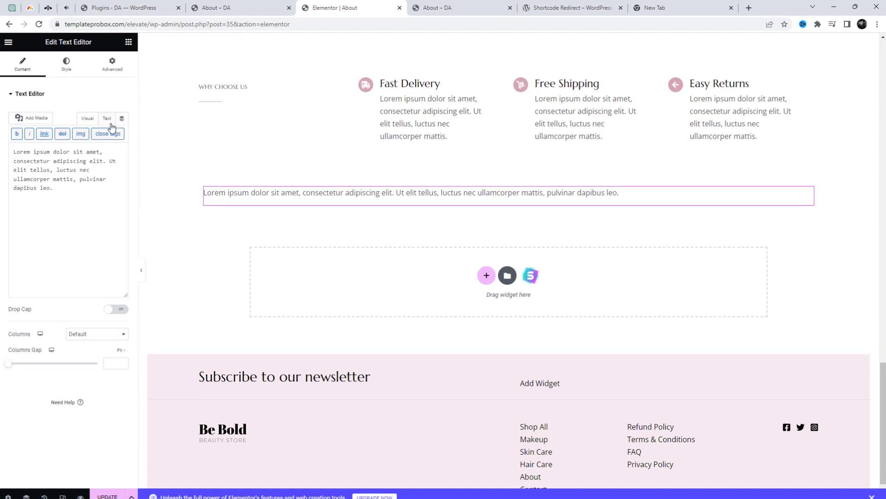
left_click(98, 218)
key("ctrl+a")
key("ctrl+v")
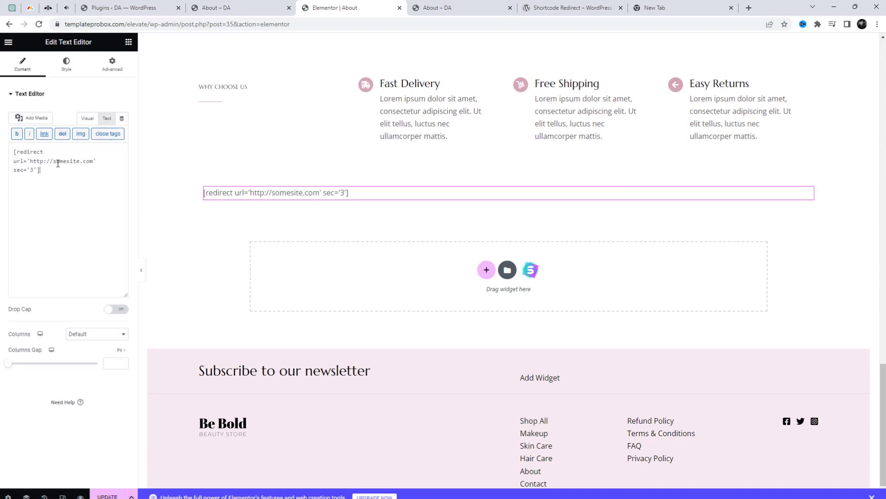
left_click_drag(59, 162, 80, 162)
type("goo")
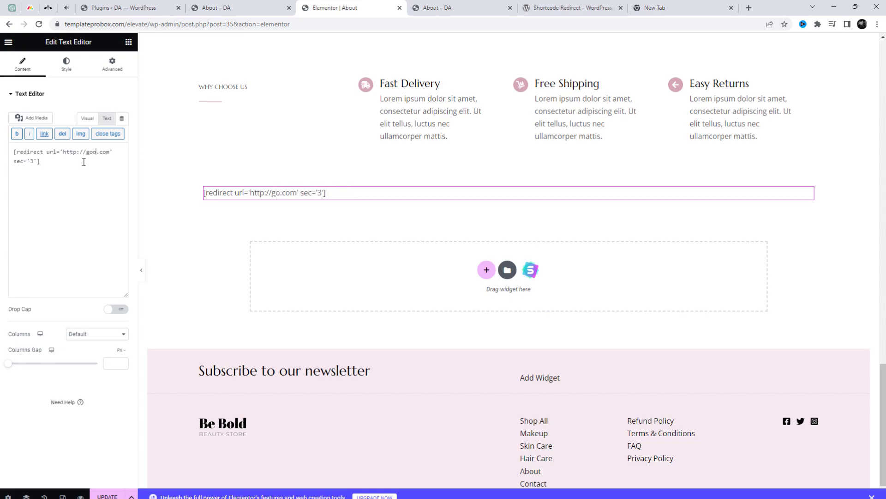
type("gle")
left_click(111, 494)
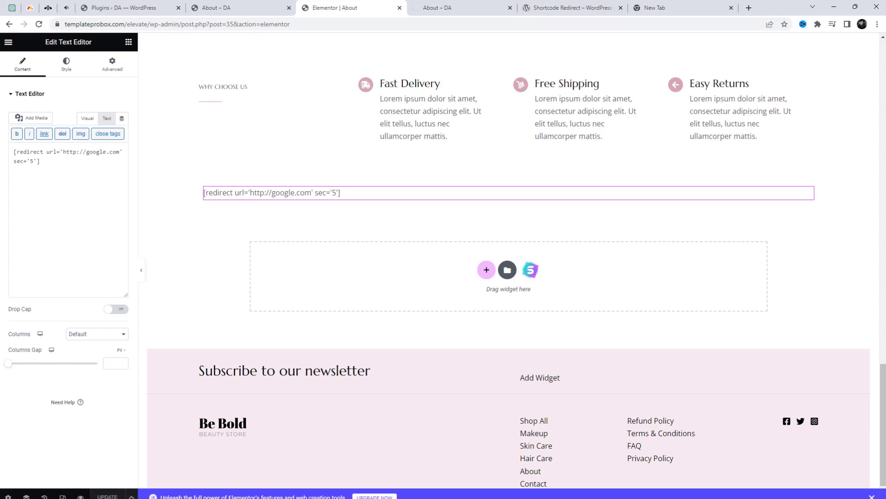
Reload the previewed About page in its own tab
left_click(445, 6)
left_click(389, 26)
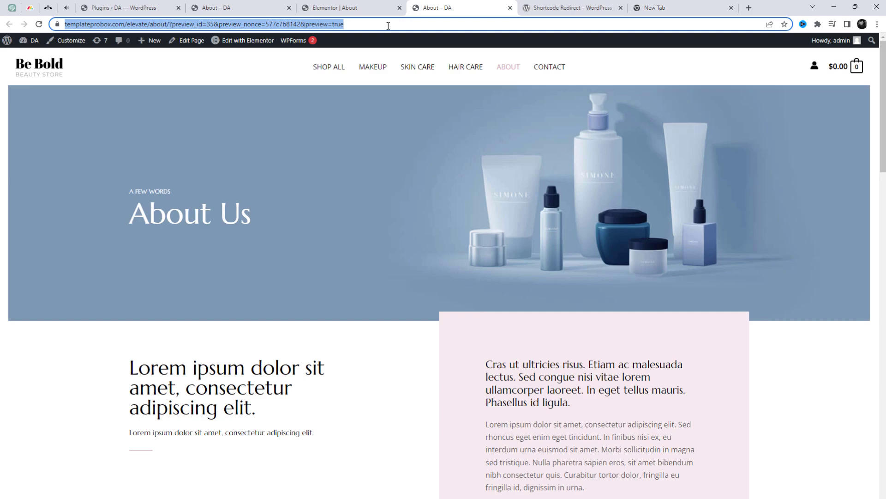
key("Return")
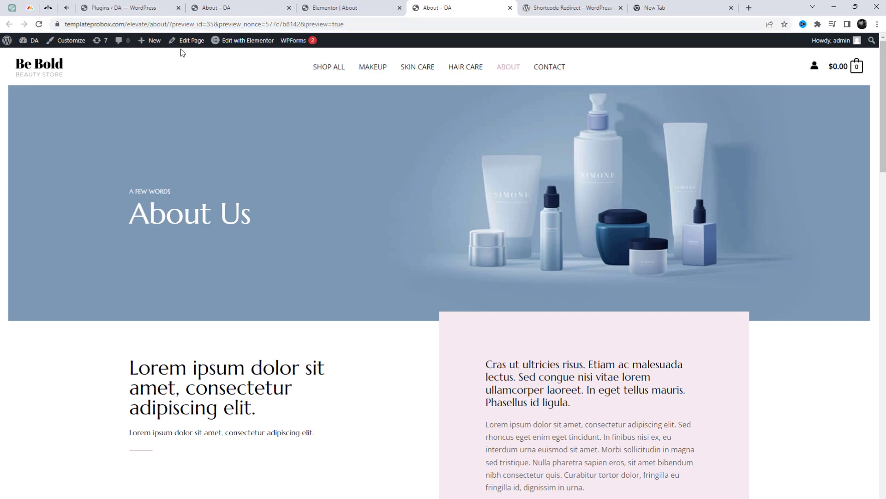
Load the About page without the preview query and highlight the 'Please wait while you are redirected' notice
left_click(178, 23)
key("shift+End")
key("Delete")
key("Return")
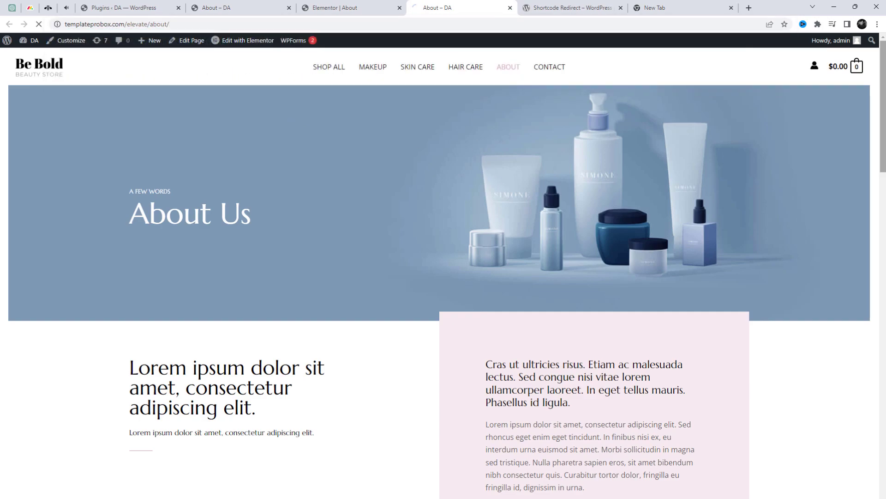
scroll(856, 323, "down", 10)
scroll(856, 322, "down", 5)
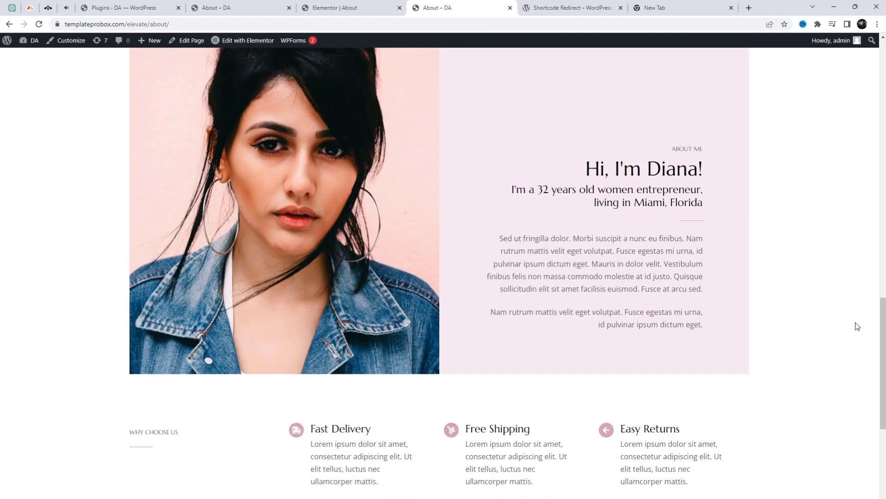
scroll(854, 326, "down", 5)
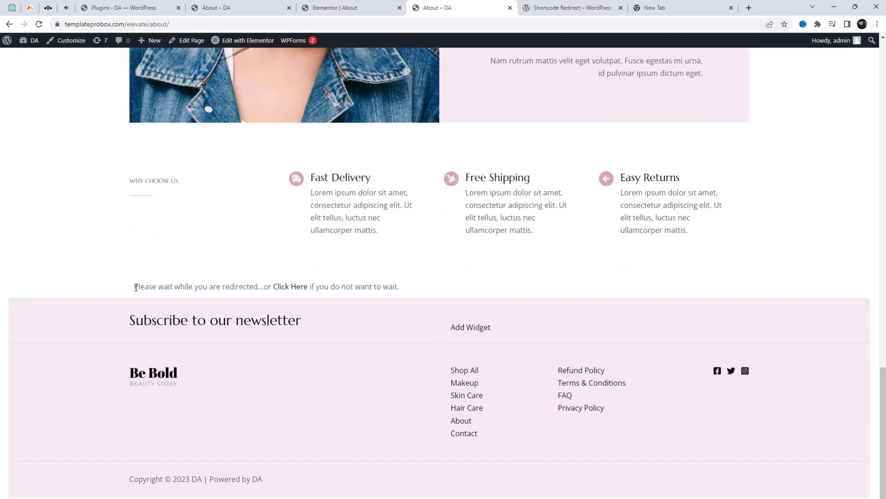
left_click_drag(136, 286, 472, 307)
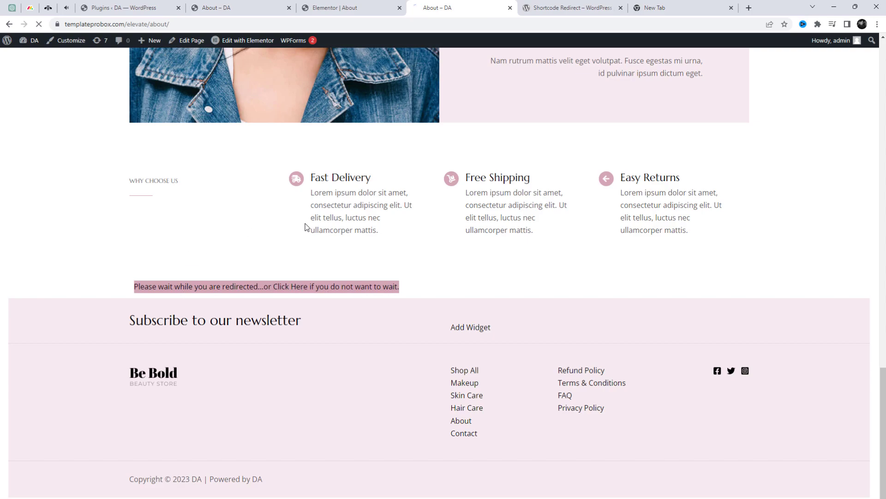